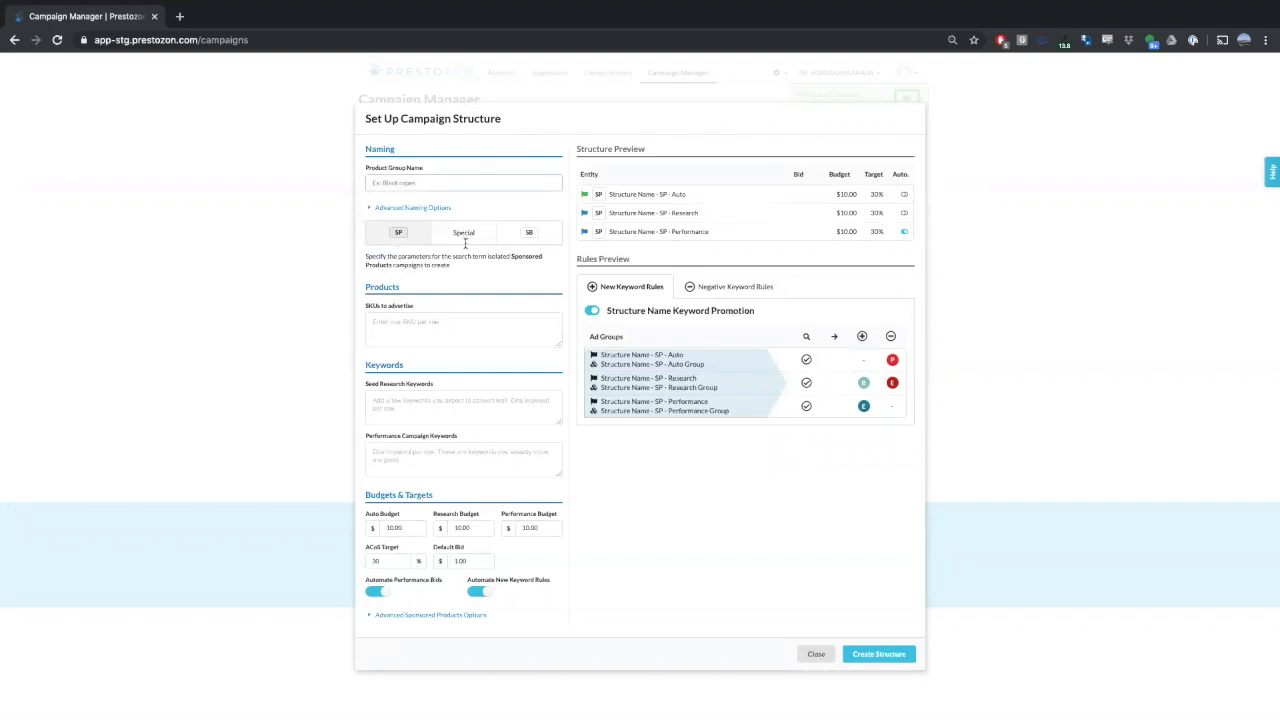
- Name the product group Magician's Hat
type("B")
key("BackSpace")
type("Ma")
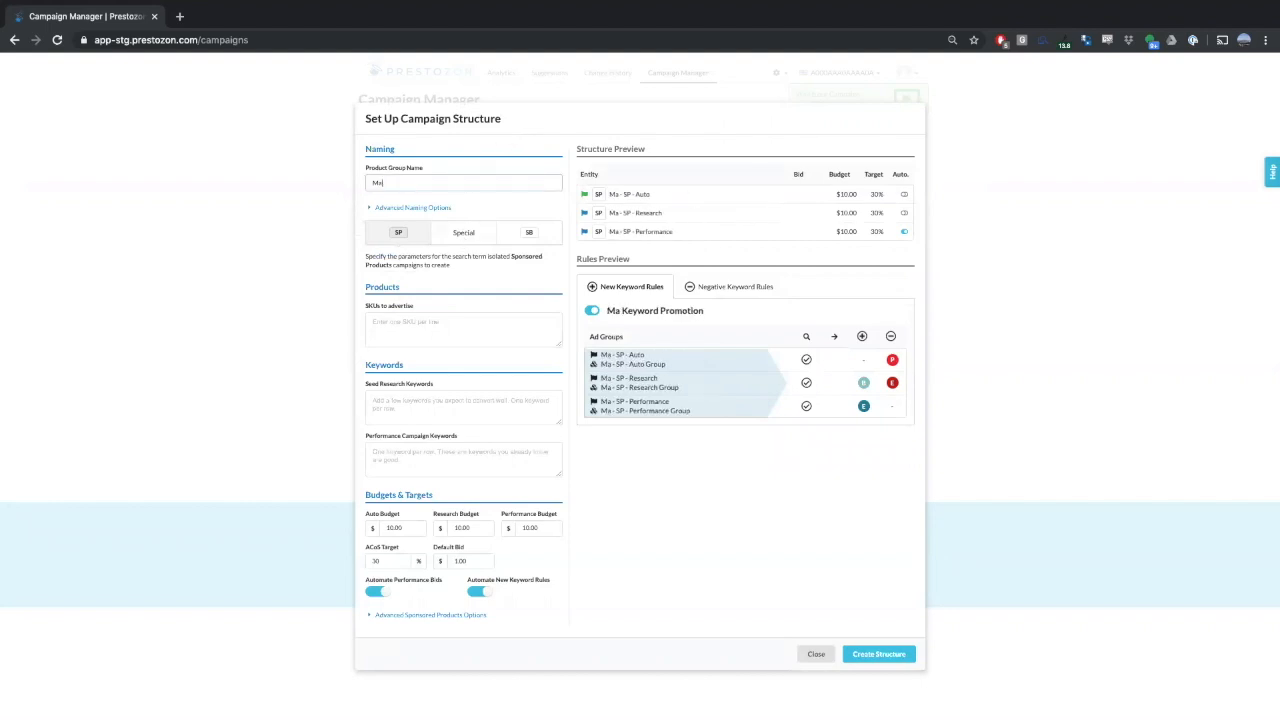
type("gician's")
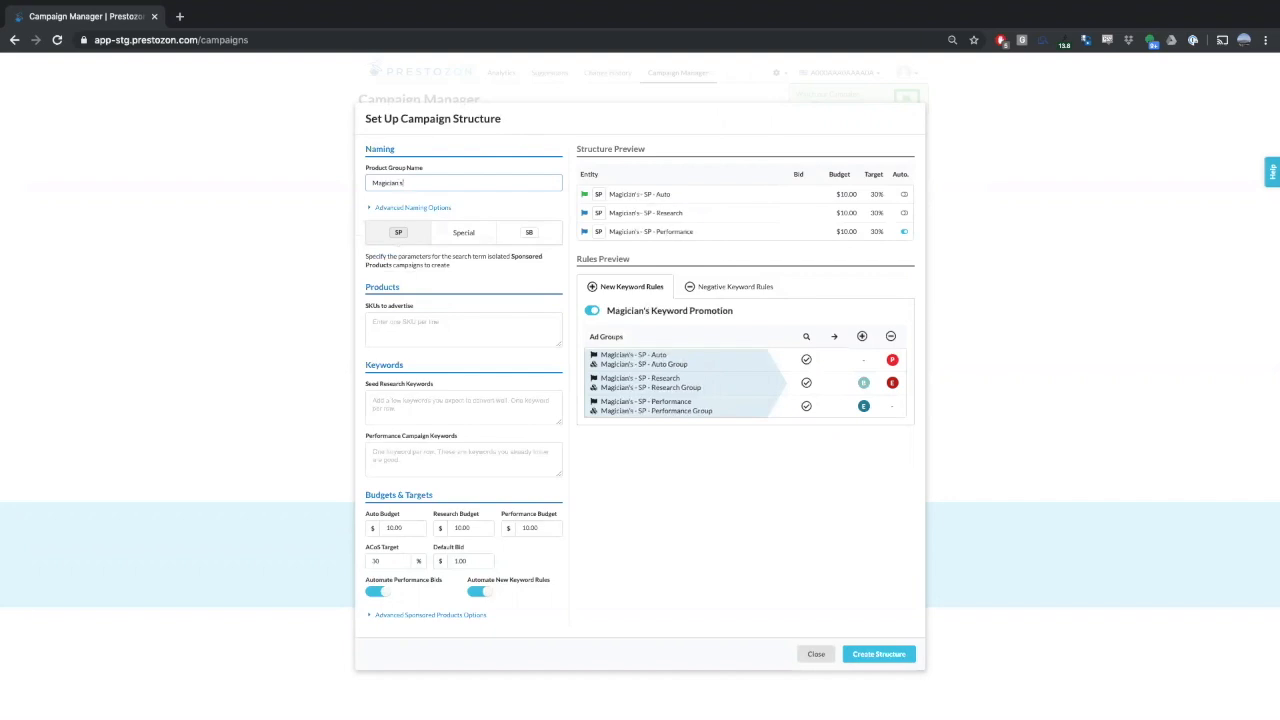
type(" Hat")
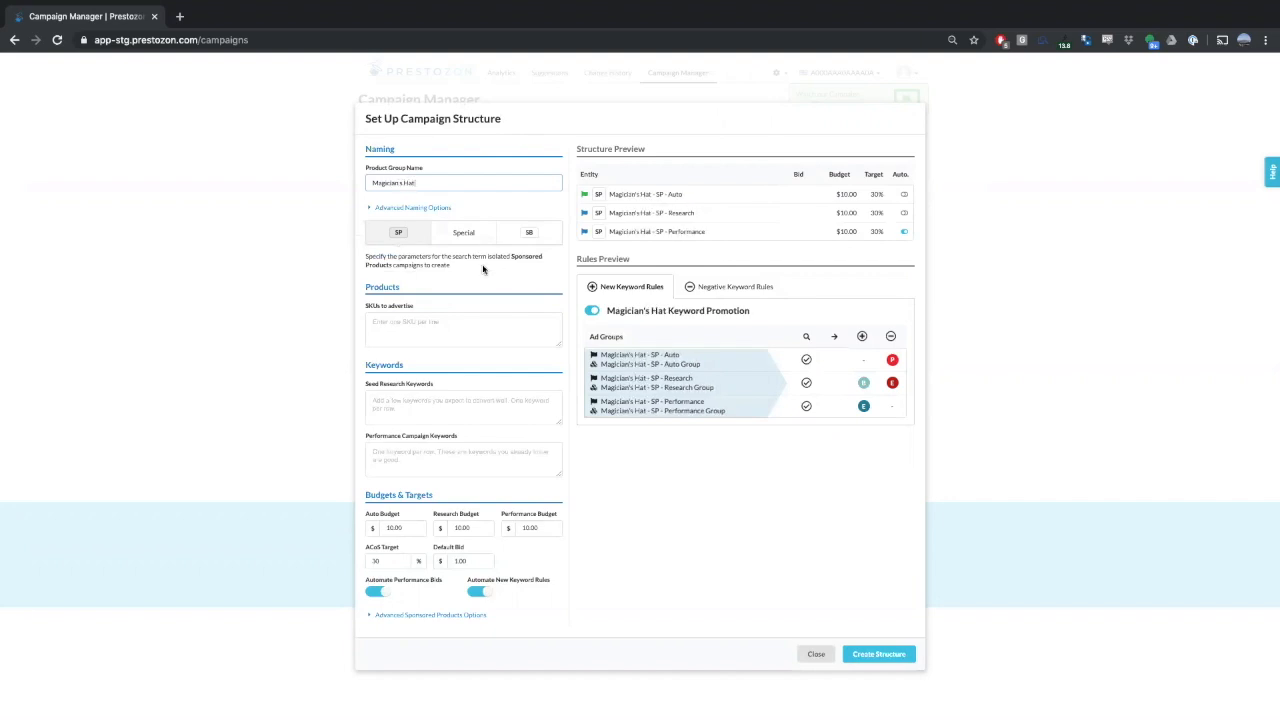
- Show the advanced naming options and set the research name to Broad and the performance name to Exact
left_click(400, 207)
left_click(434, 205)
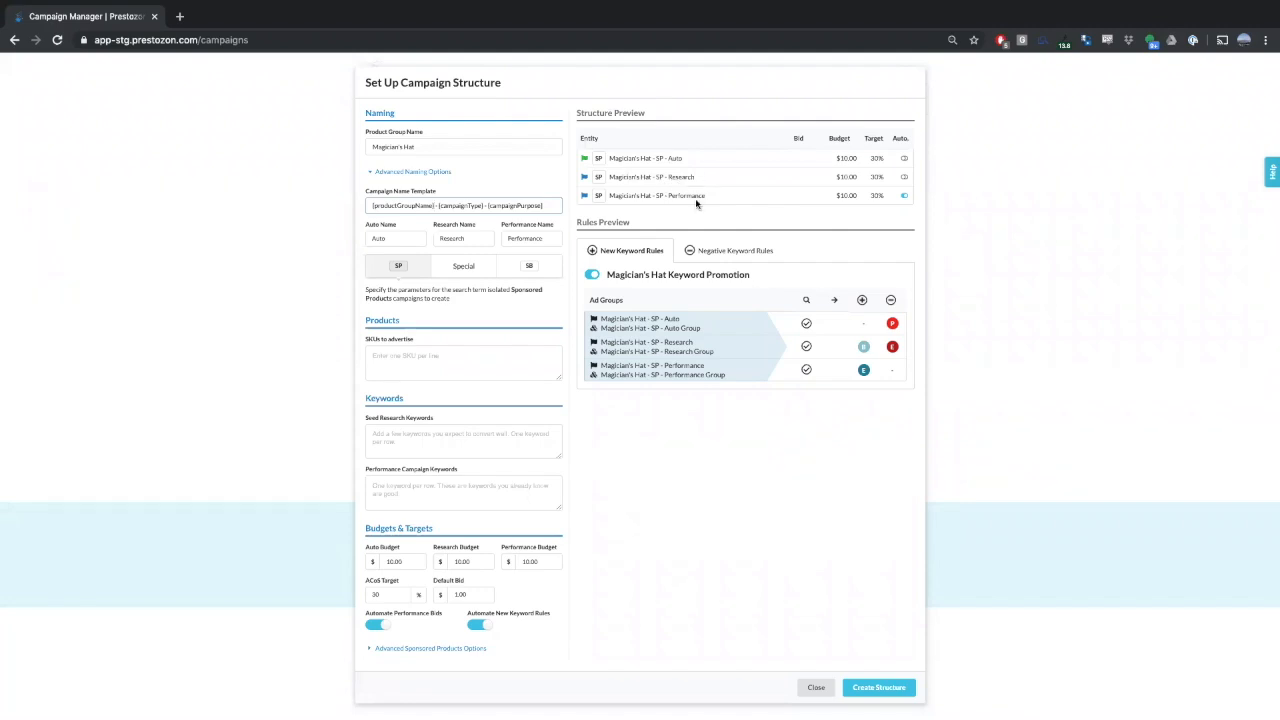
left_click_drag(484, 239, 408, 229)
type("Broad")
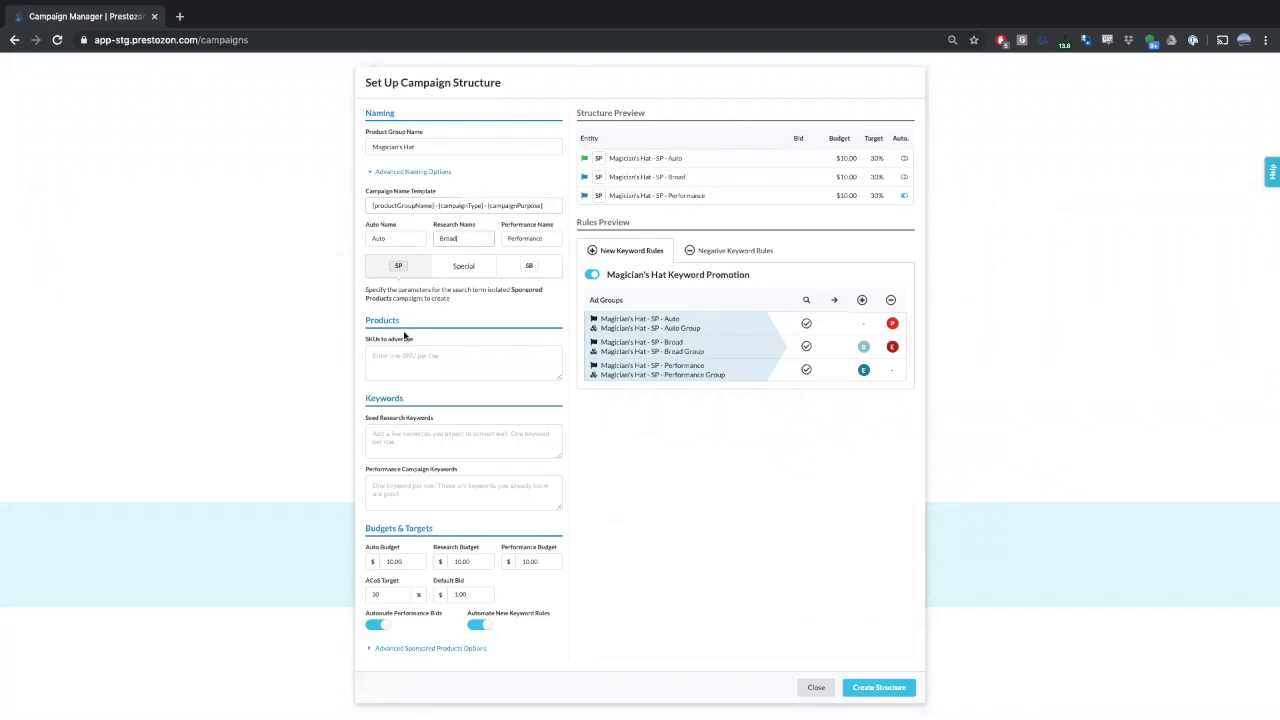
double_click(523, 237)
type("Exact")
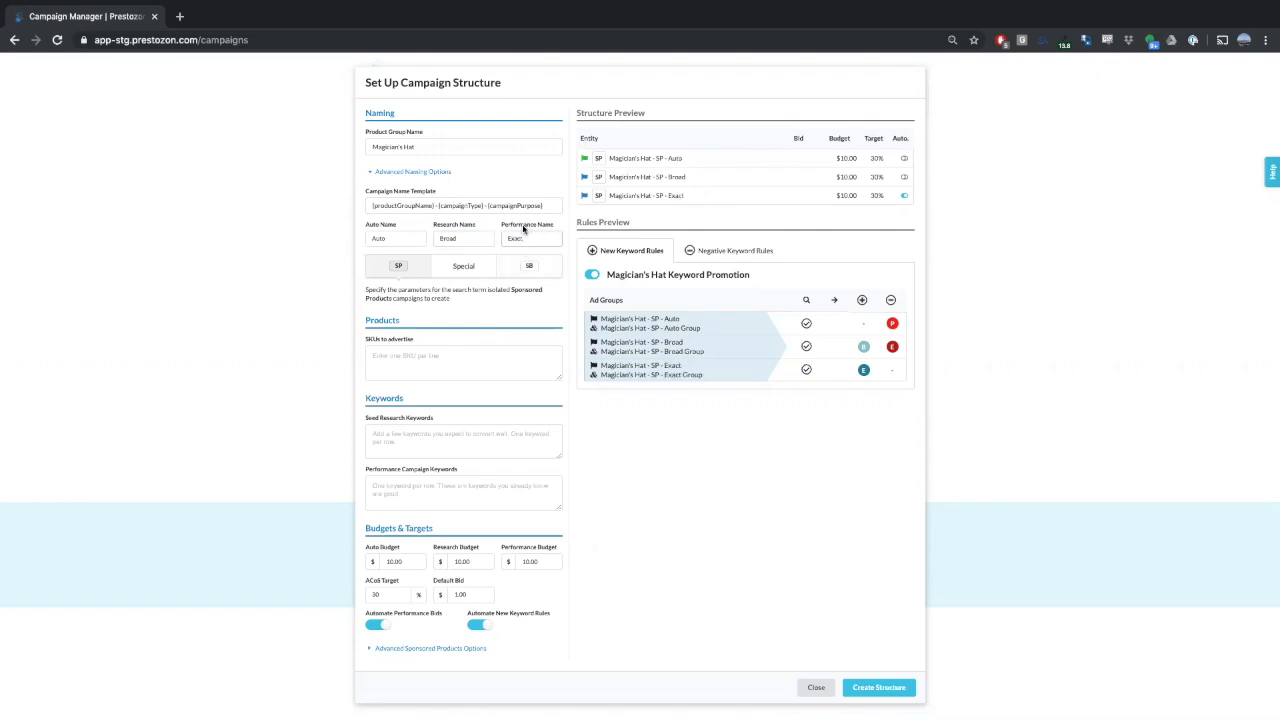
- Enter AAAAA and BBBBB as the SKUs to advertise, one per line
left_click(412, 364)
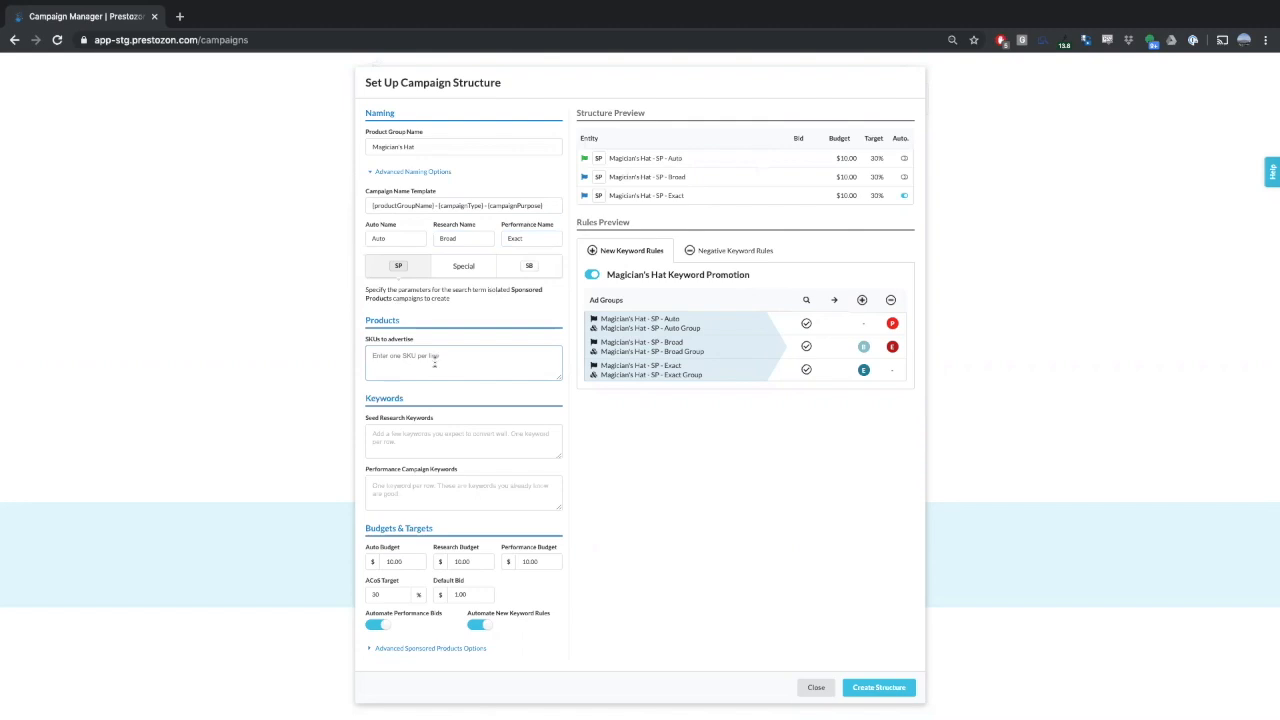
type("AAAAA")
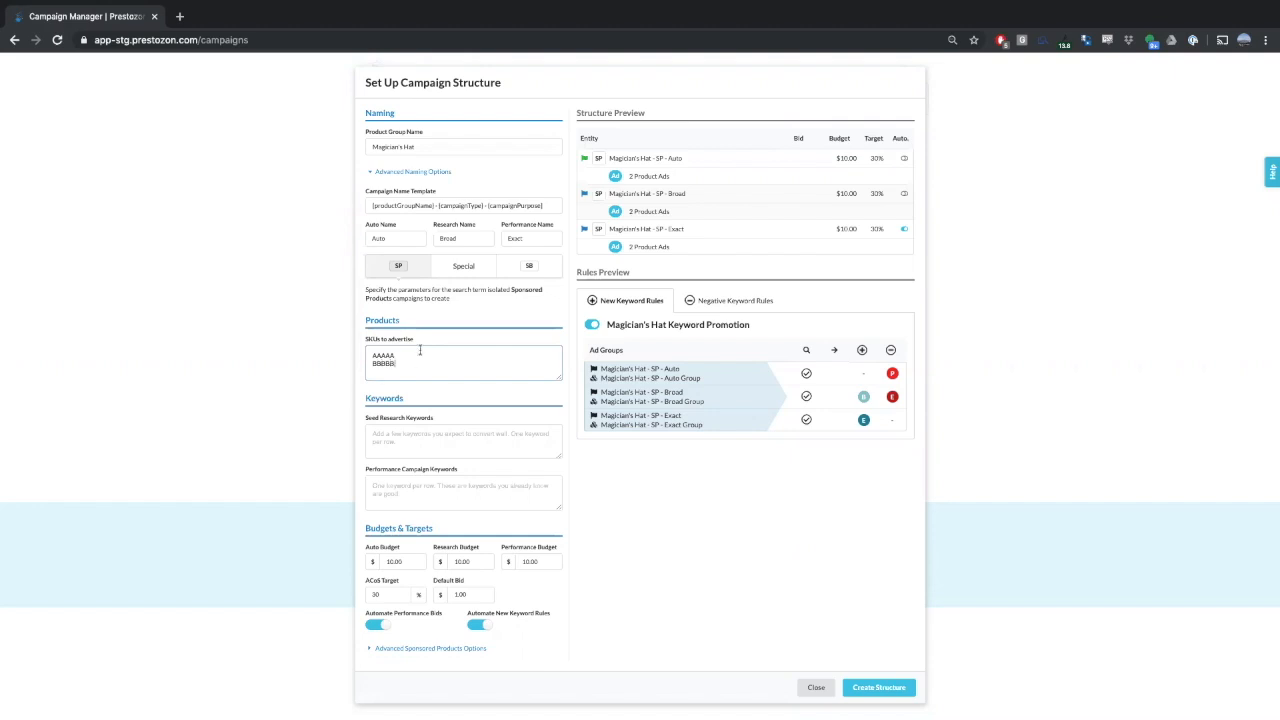
- Add seed research keywords "black hat" and "top hat", and performance campaign keywords "magicians hat" and "magic hat"
left_click(432, 450)
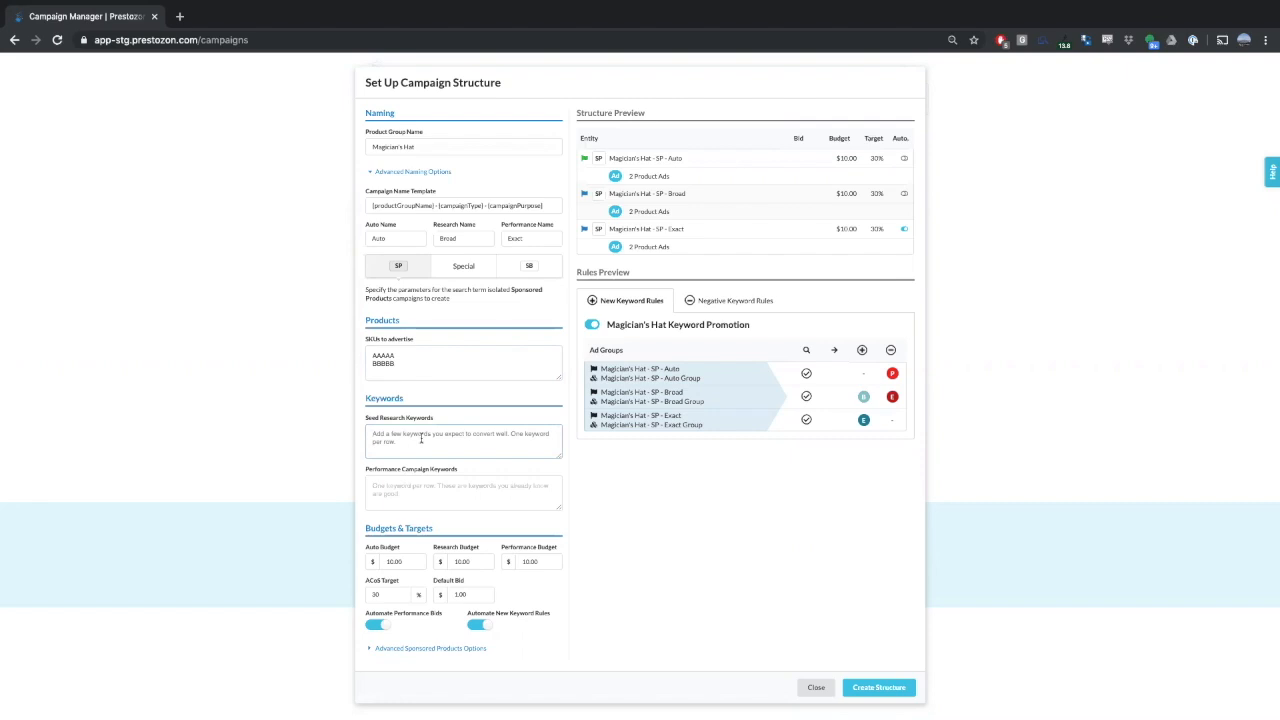
type("black hat")
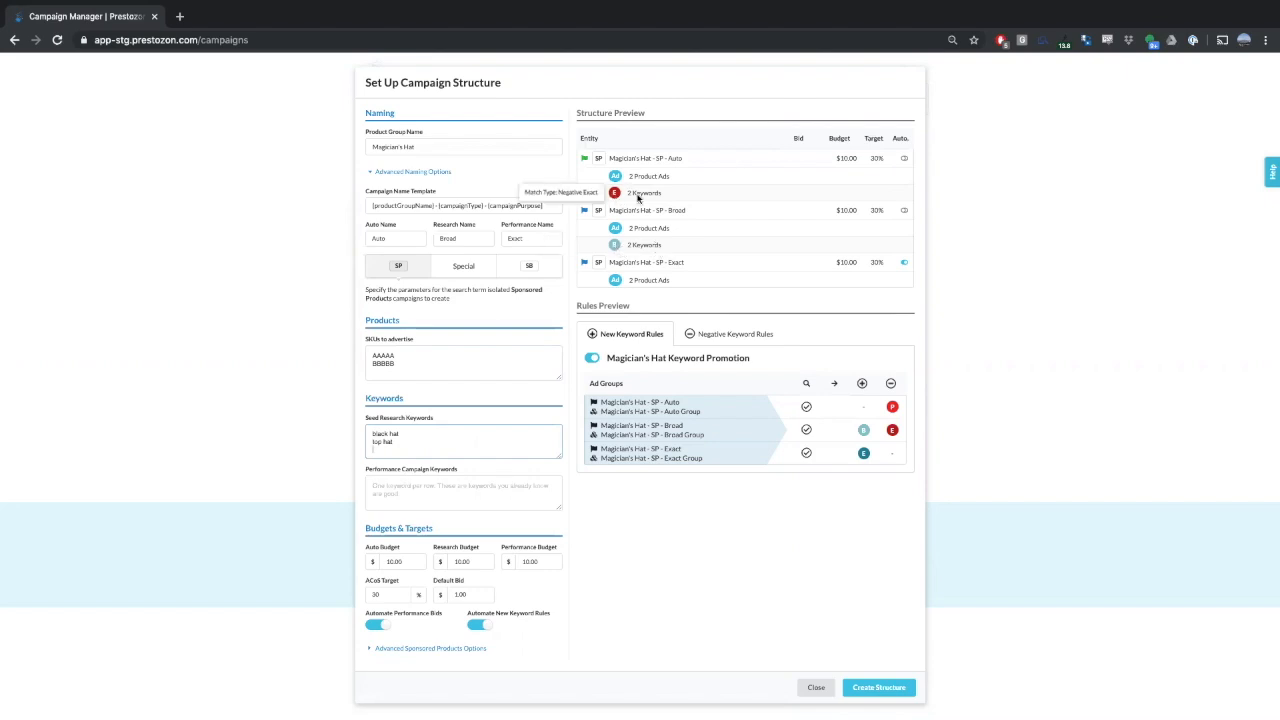
left_click(404, 496)
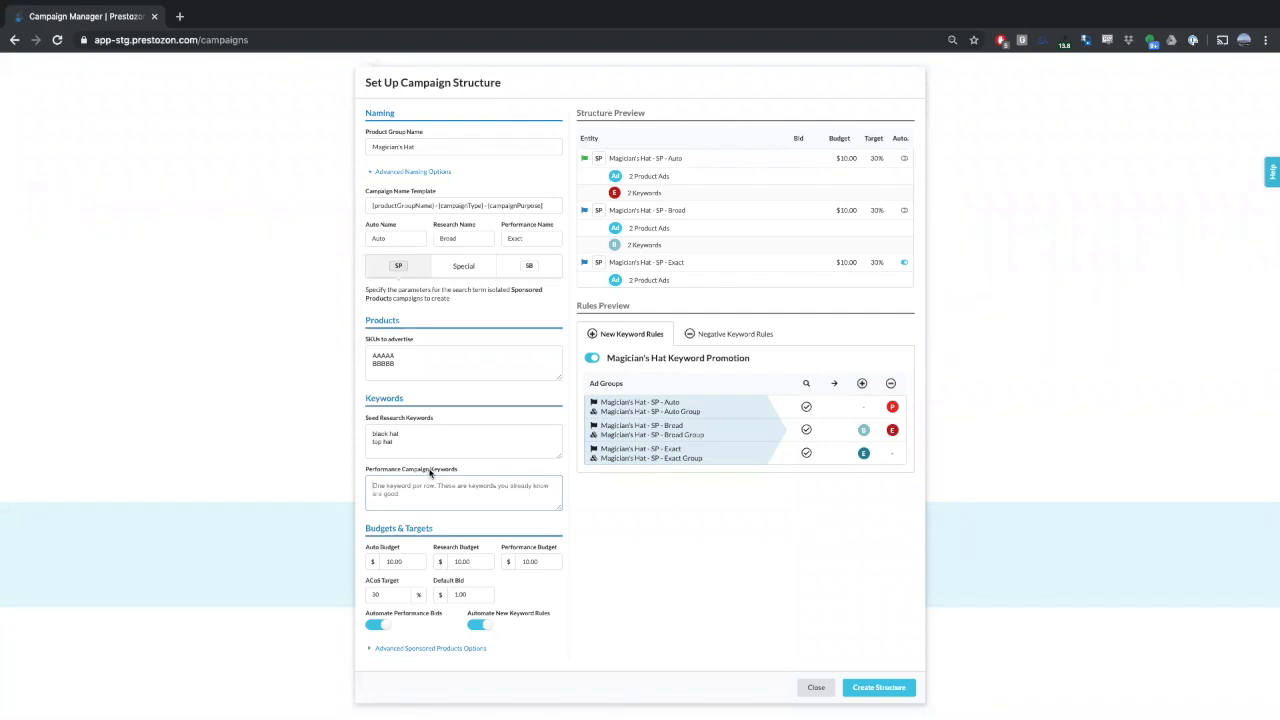
type("magic hat")
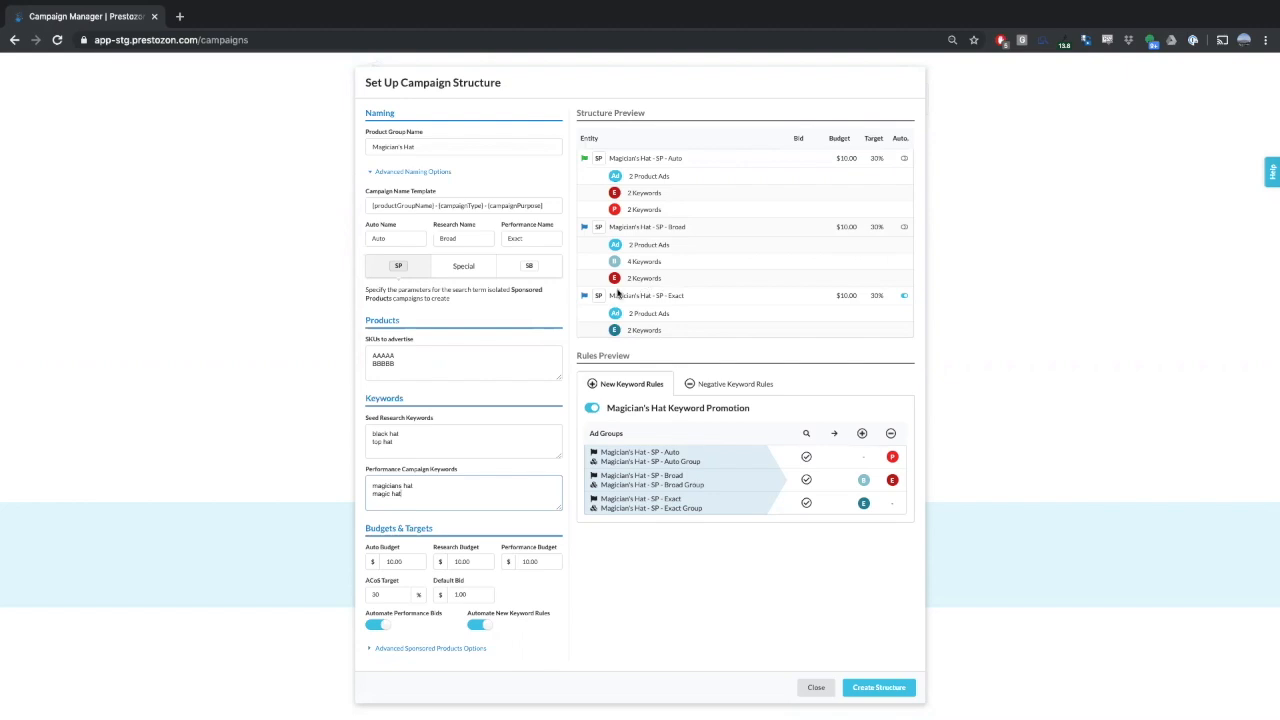
left_click(393, 561)
left_click(393, 561)
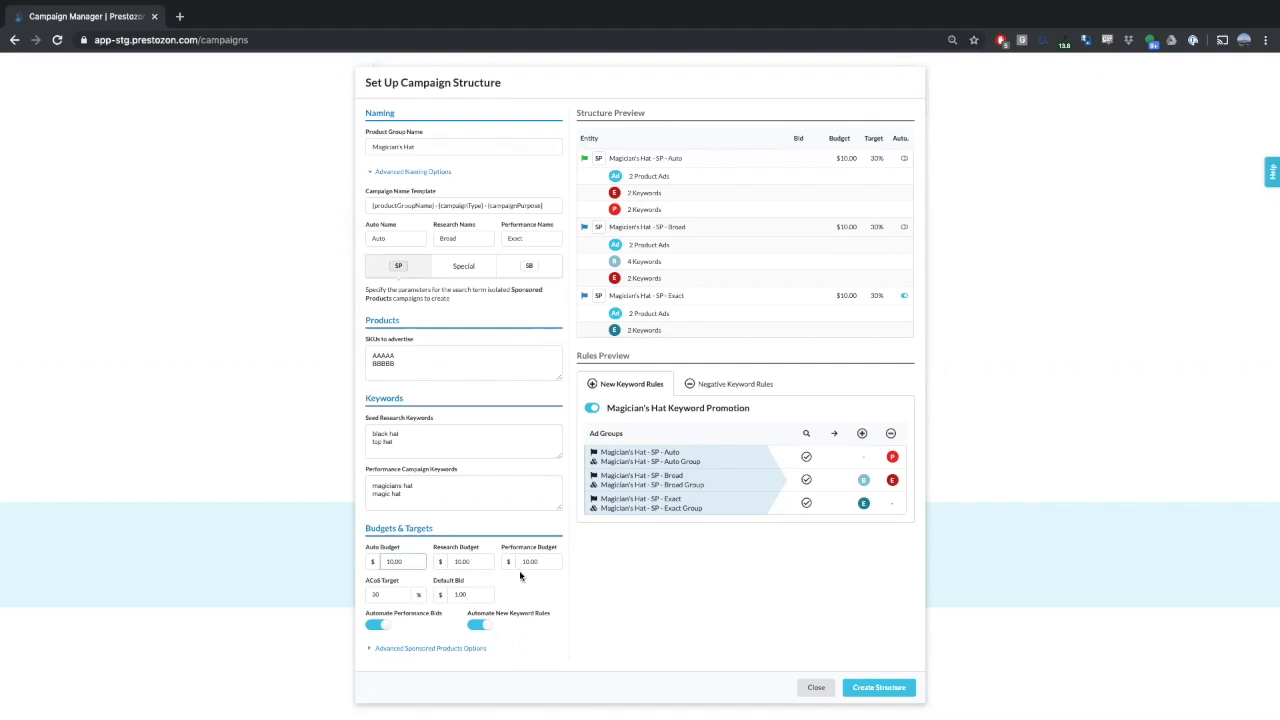
left_click(378, 593)
left_click(441, 573)
- Expand the advanced Sponsored Products options and choose Broad as the match type for research keywords
left_click(430, 648)
scroll(451, 545, "down", 2)
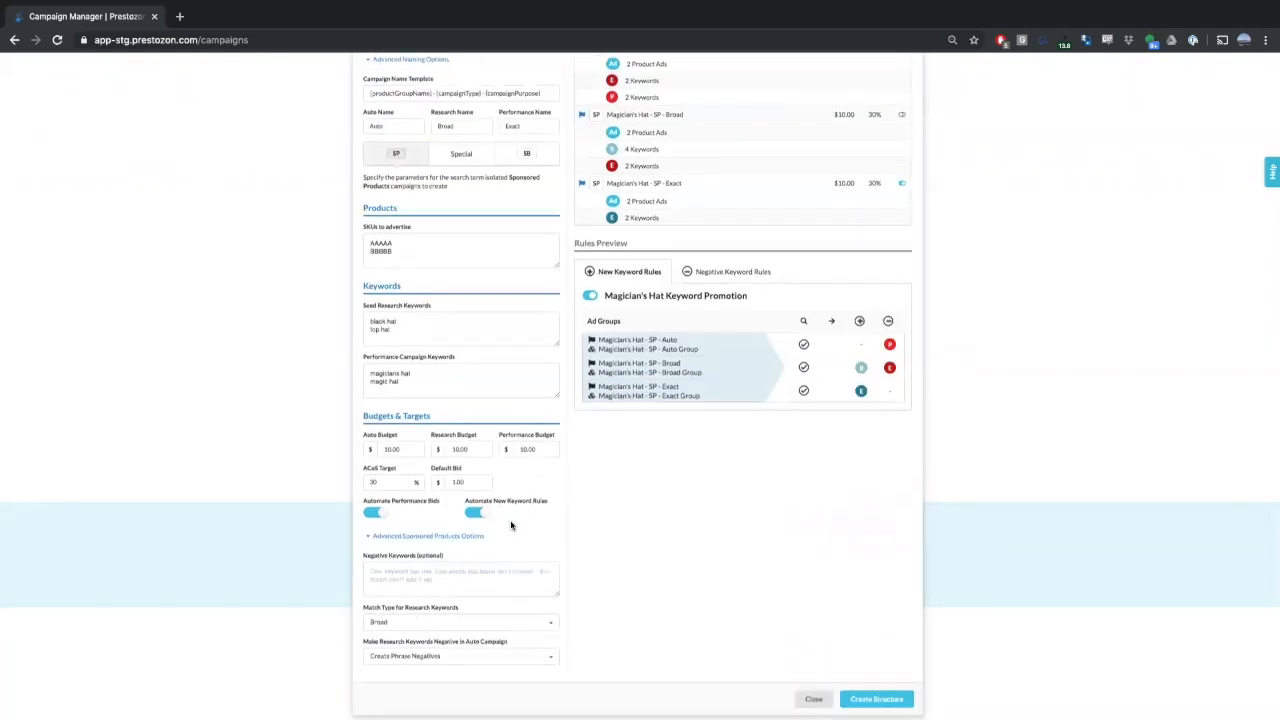
left_click(449, 572)
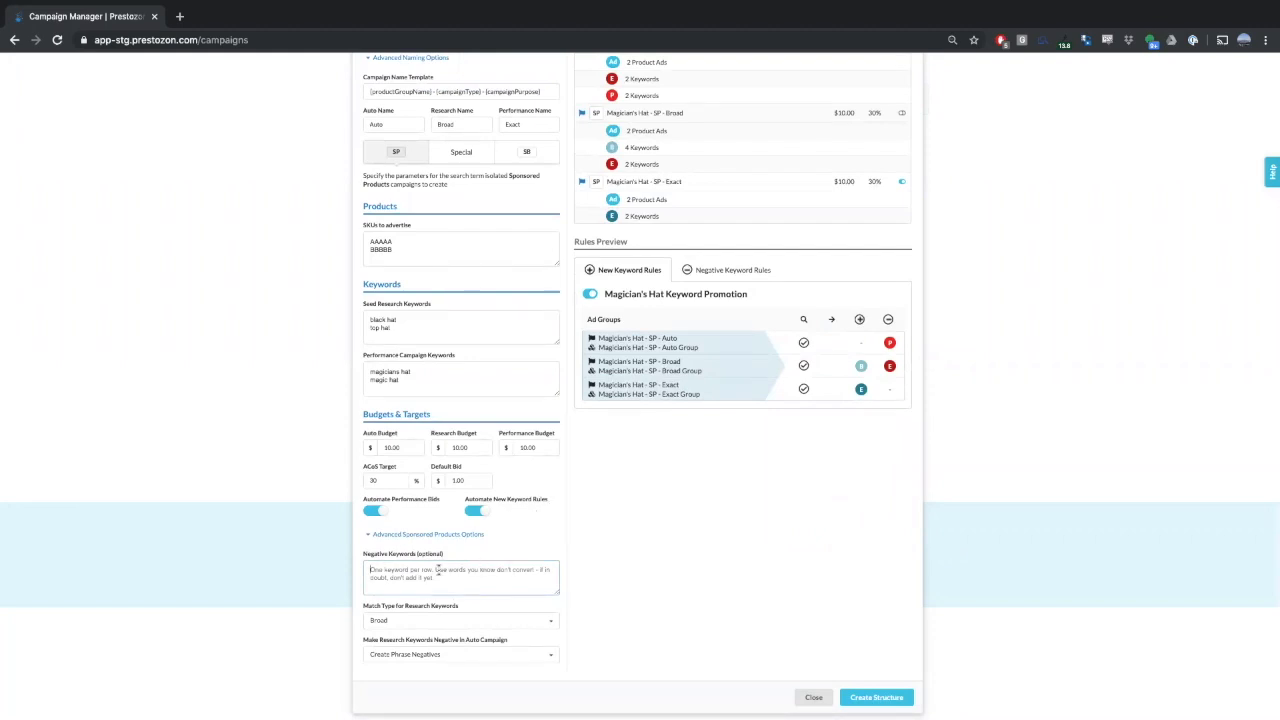
left_click(466, 620)
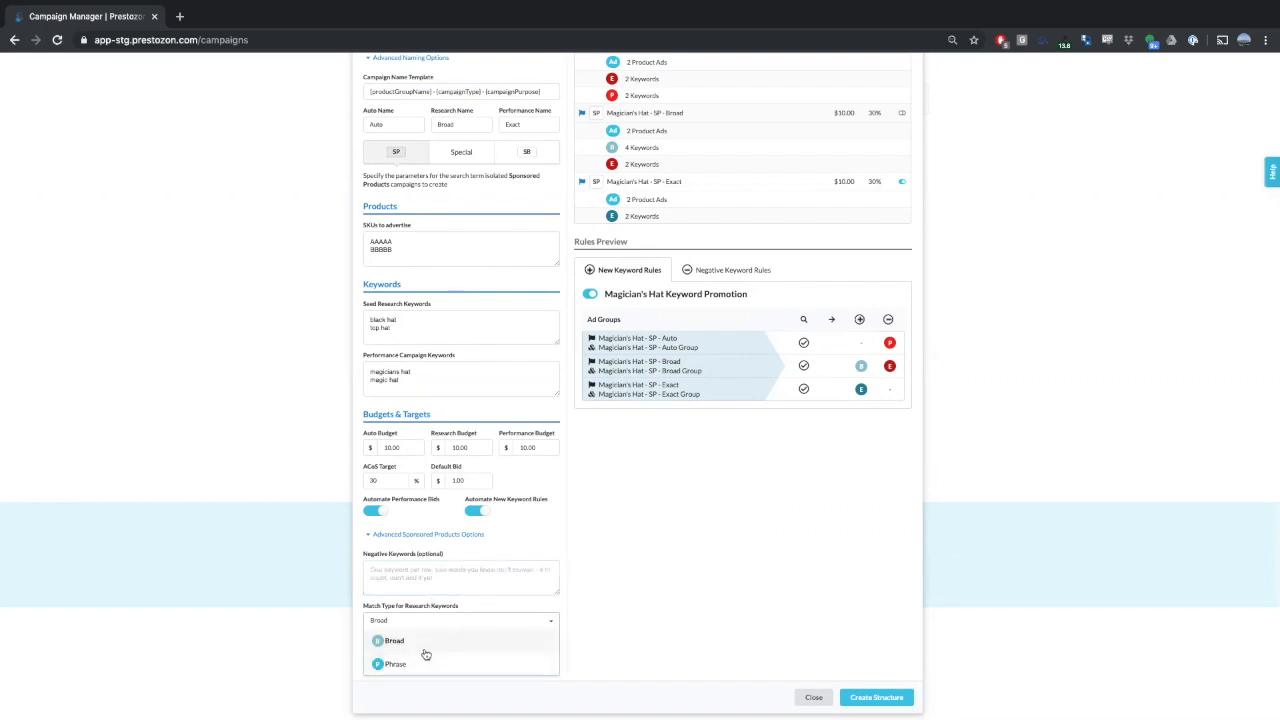
left_click(419, 632)
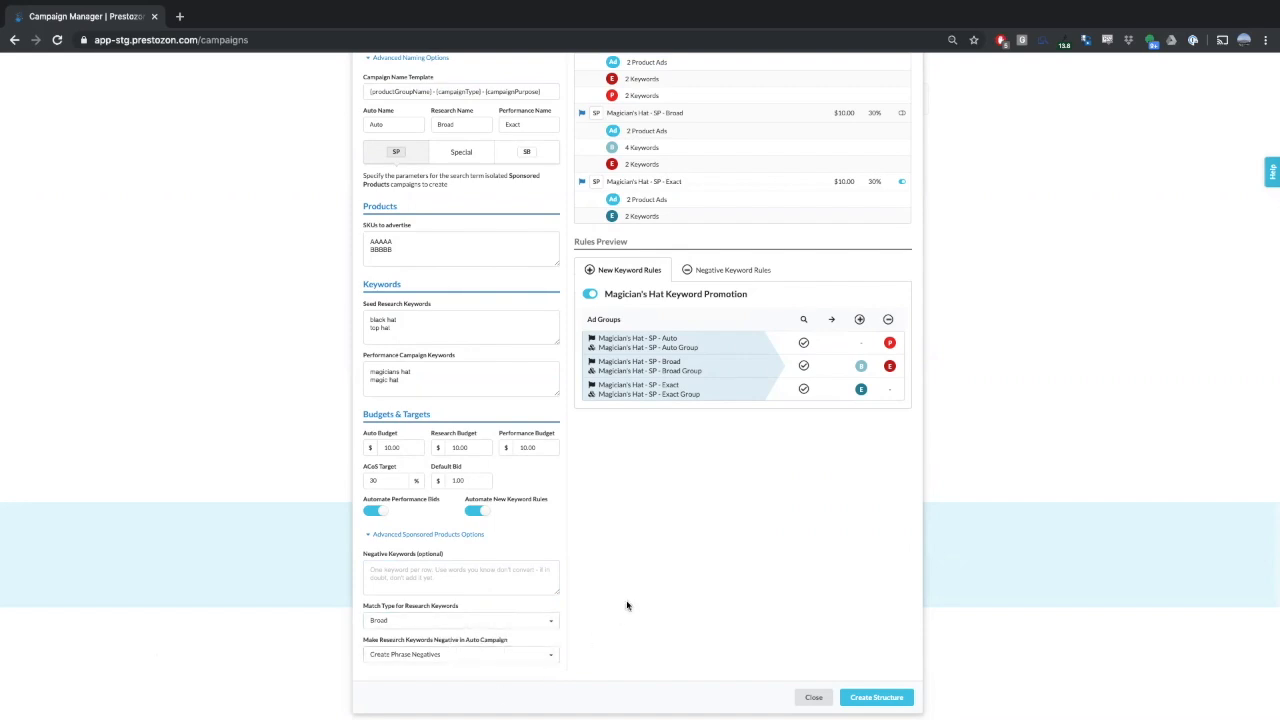
- Enable special SP campaigns and enter Prestozon and a spelling variant of it as the brand names
scroll(628, 603, "up", 2)
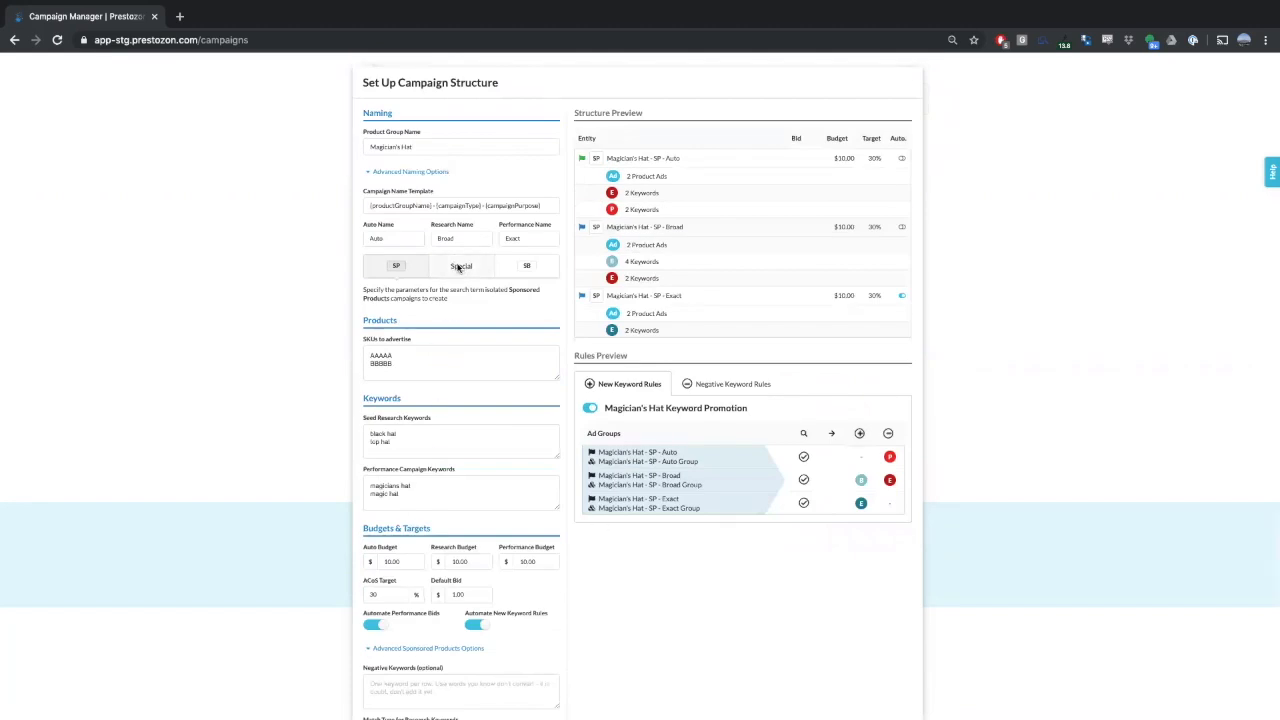
left_click(459, 267)
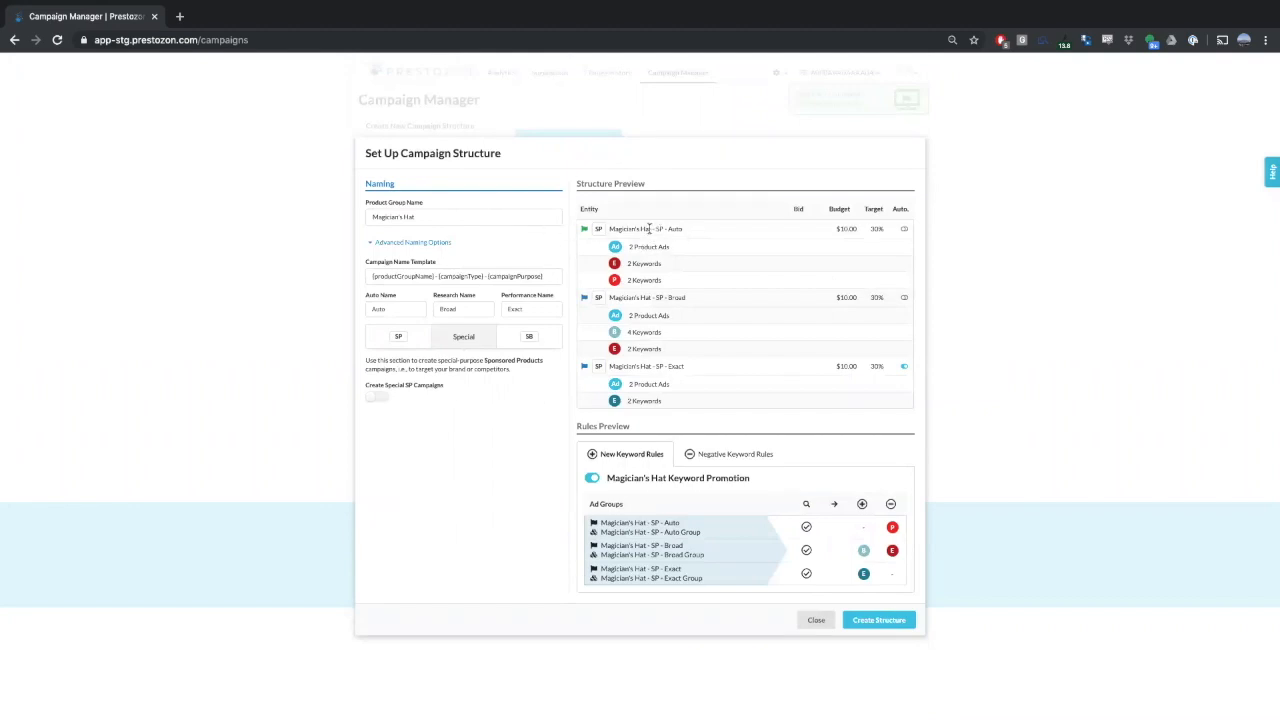
left_click(373, 399)
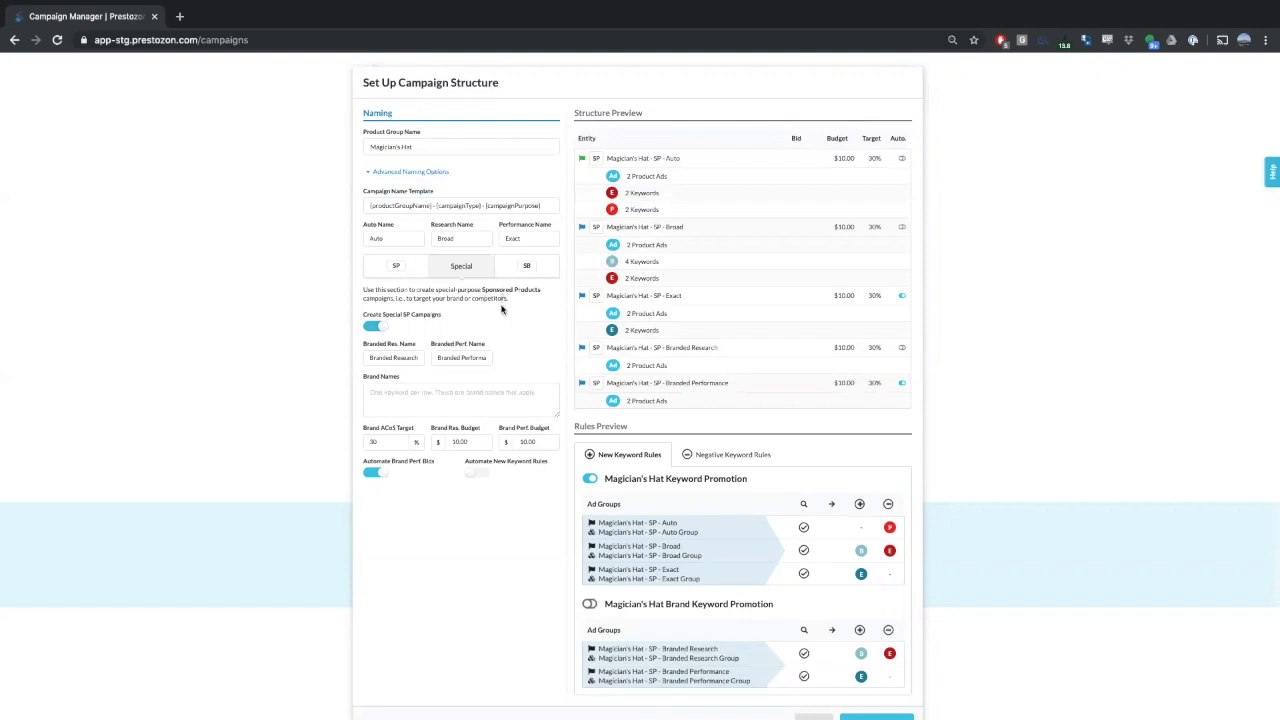
left_click(460, 398)
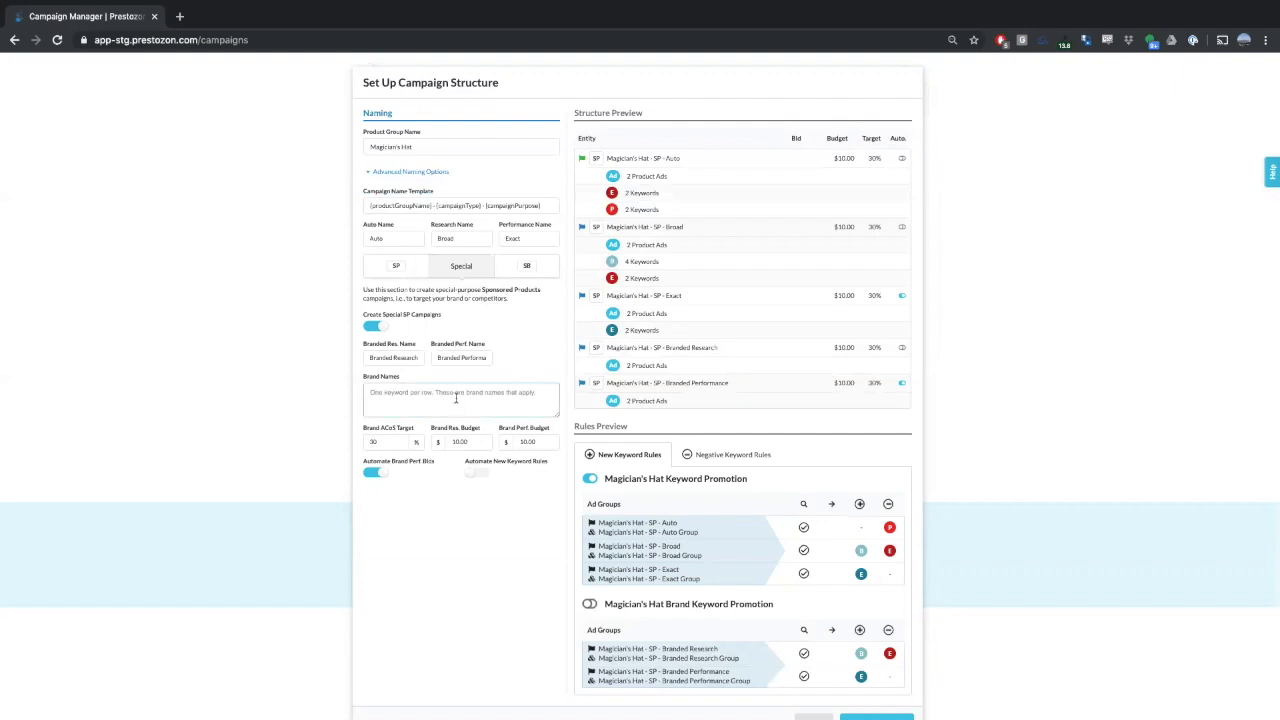
left_click(396, 357)
left_click(411, 405)
type("Prestozon8")
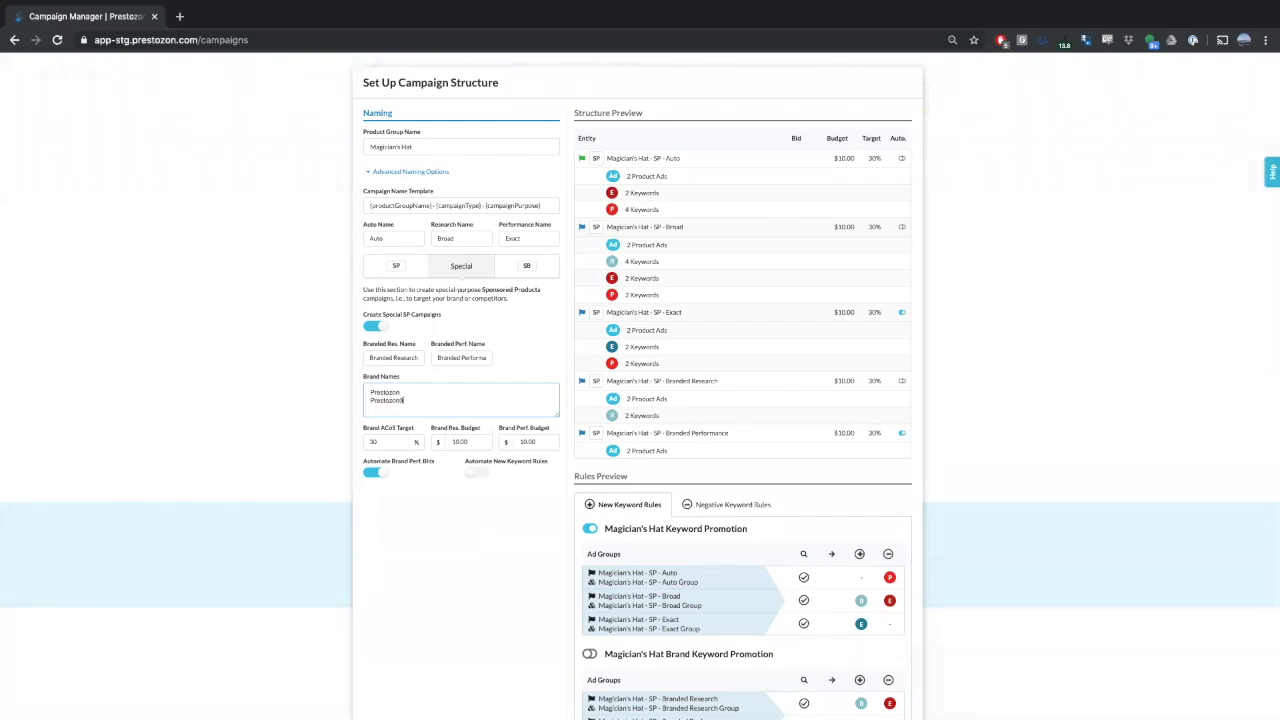
- Examine the structure and rules previews for the branded research and performance campaigns
left_click(650, 363)
scroll(688, 450, "down", 1)
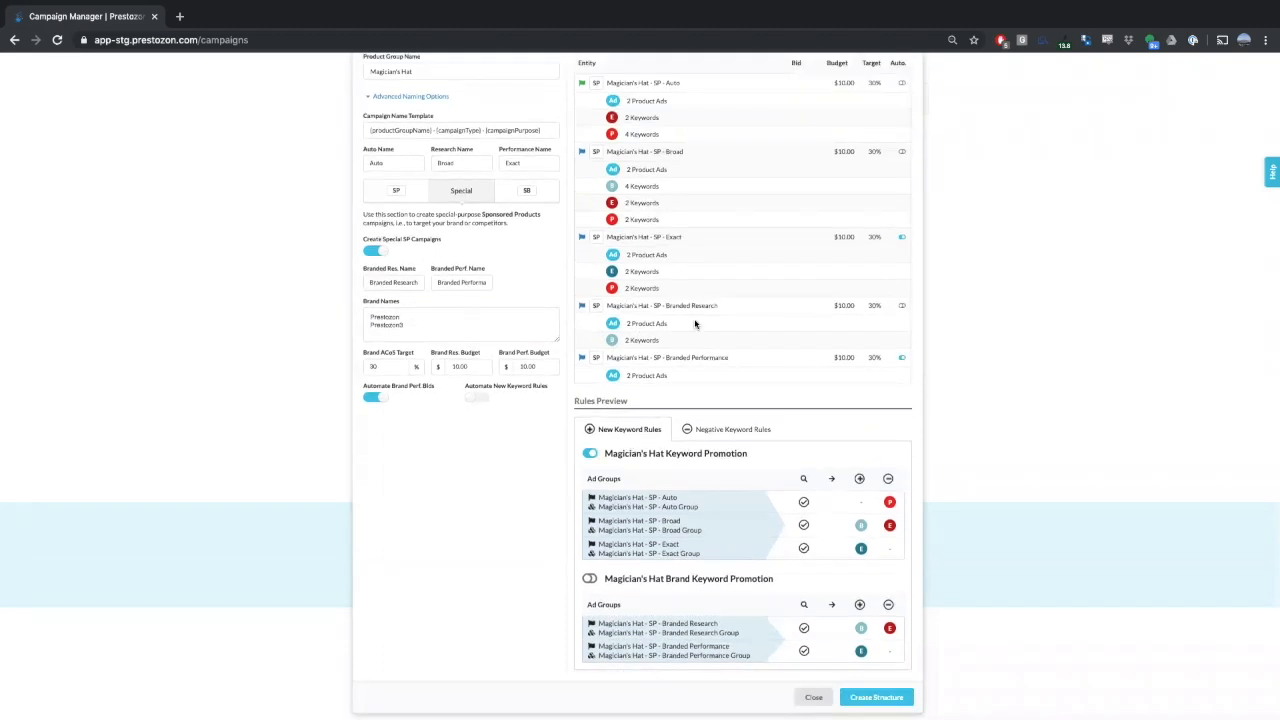
scroll(646, 280, "up", 1)
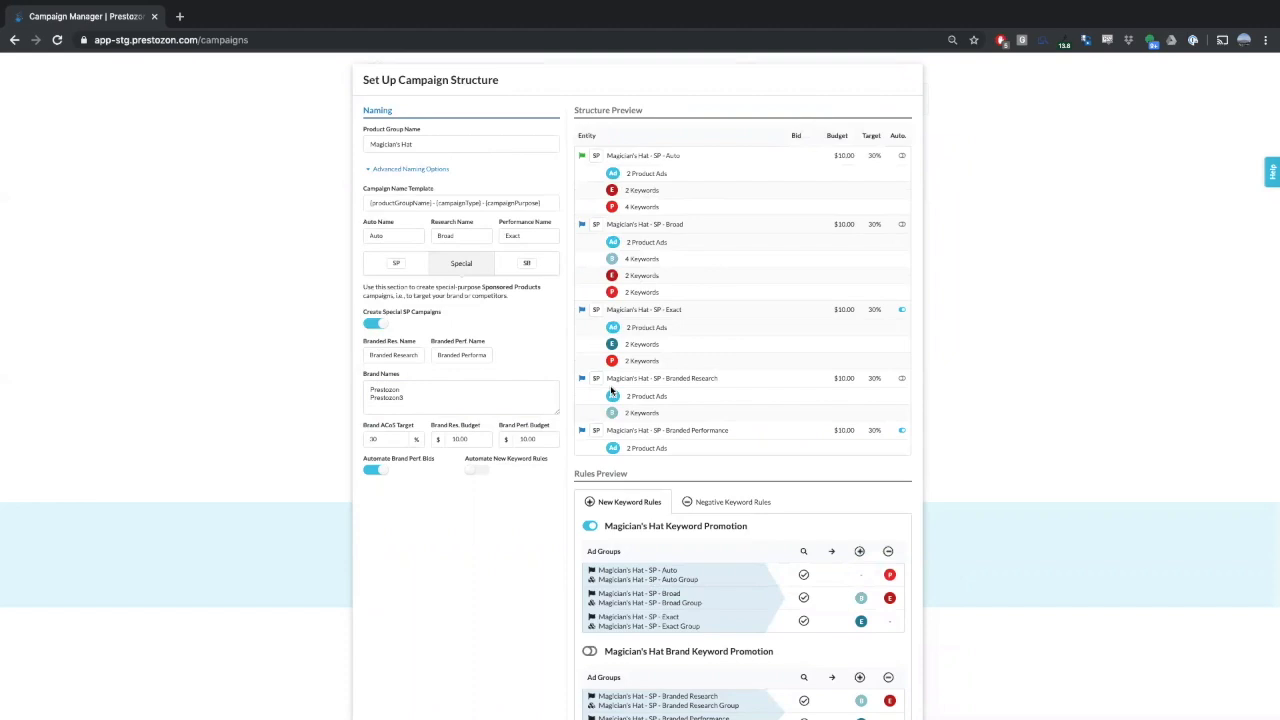
scroll(636, 397, "down", 1)
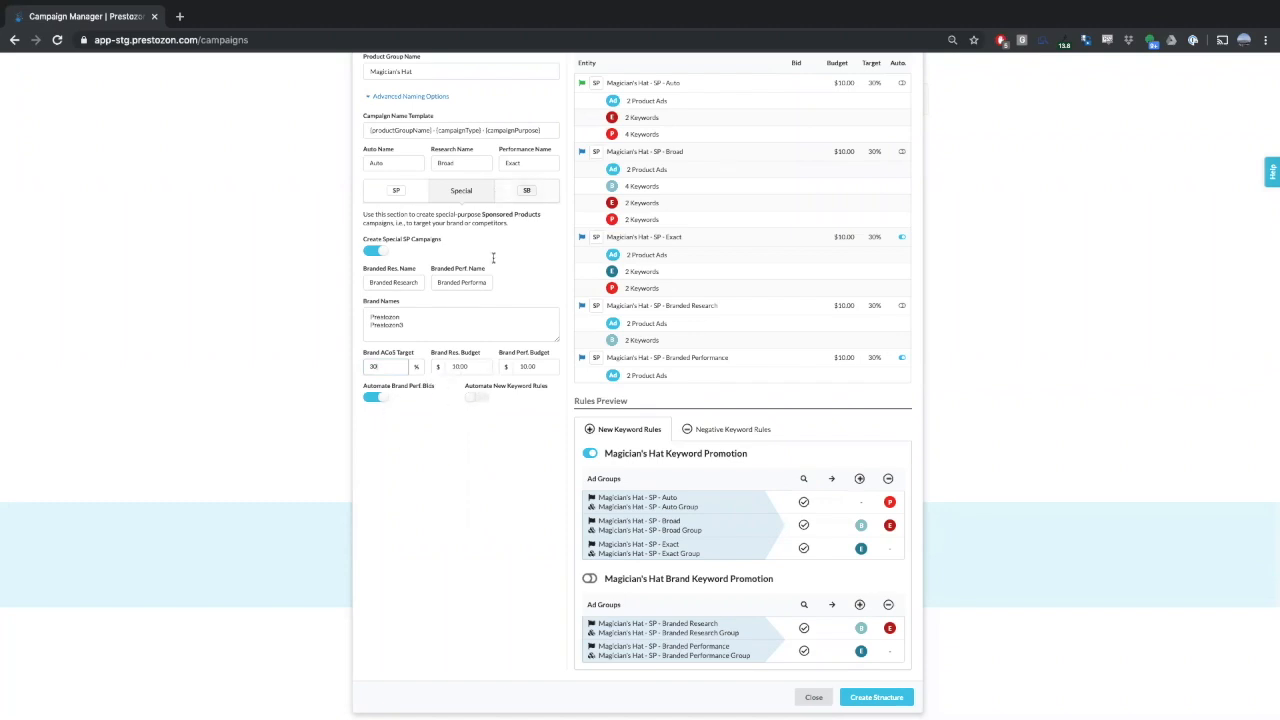
scroll(505, 325, "up", 2)
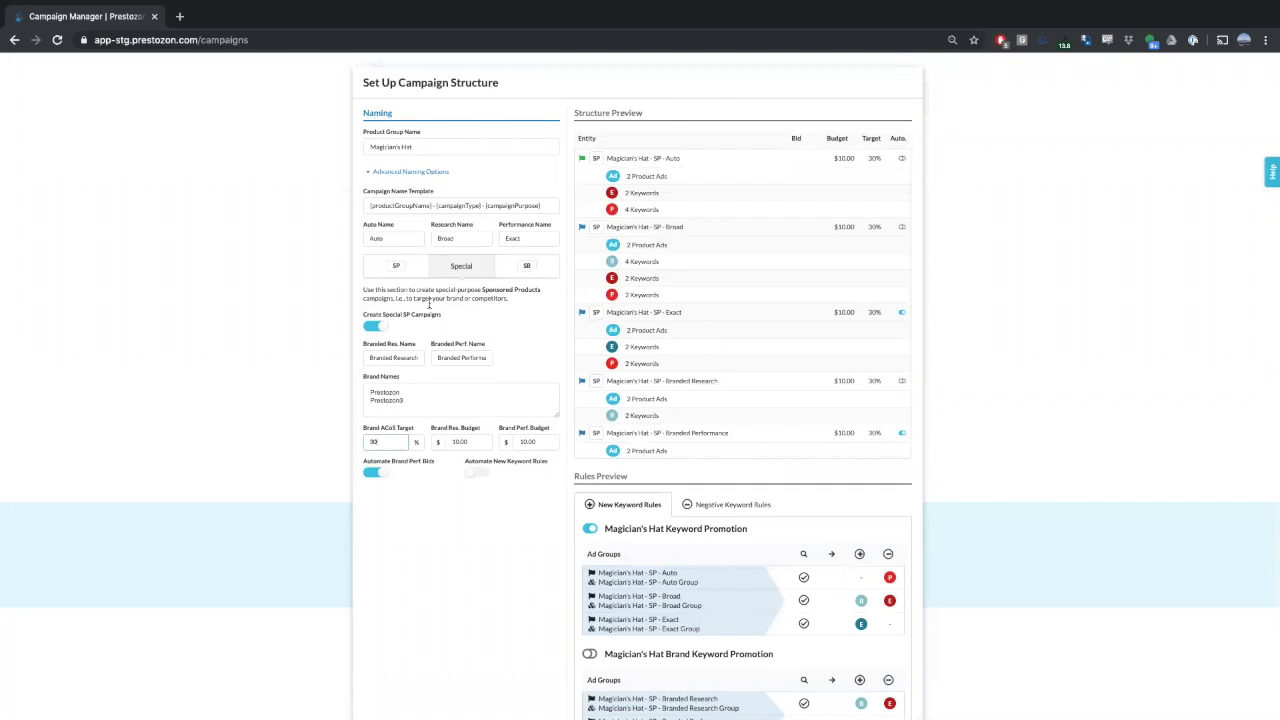
- Enable the creation of Sponsored Brand campaigns in the SB section
left_click(525, 266)
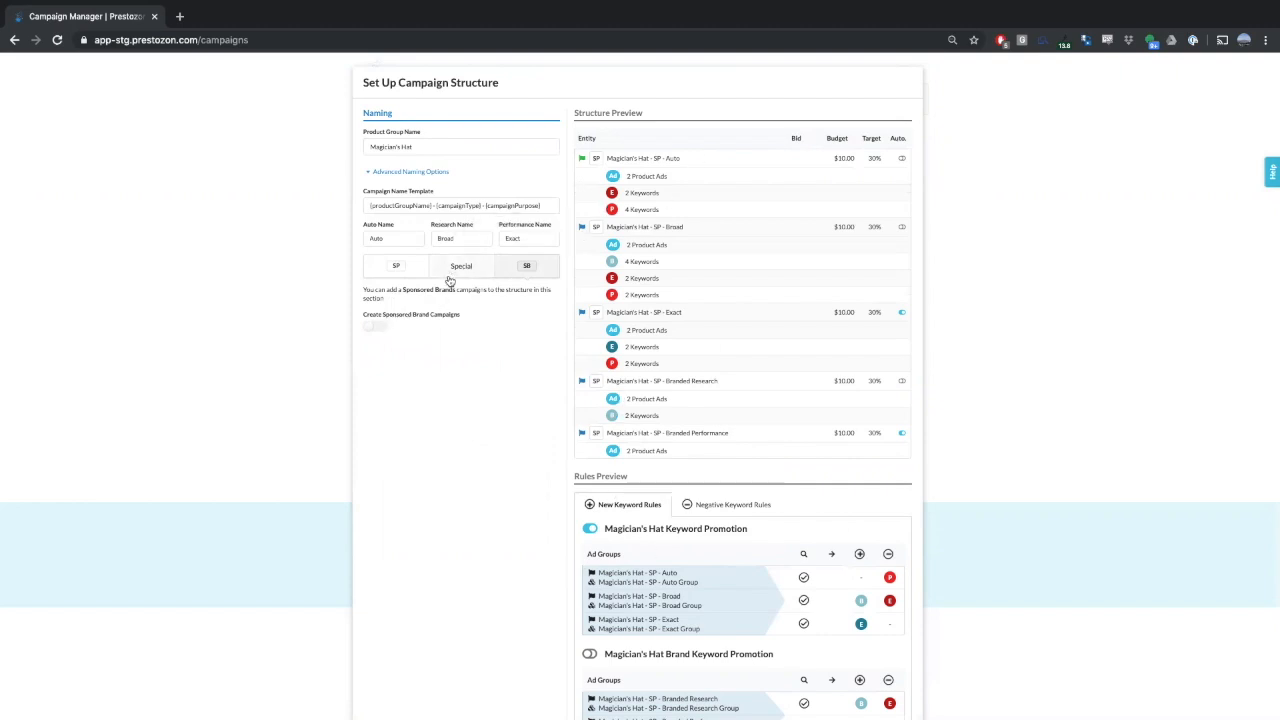
left_click(368, 326)
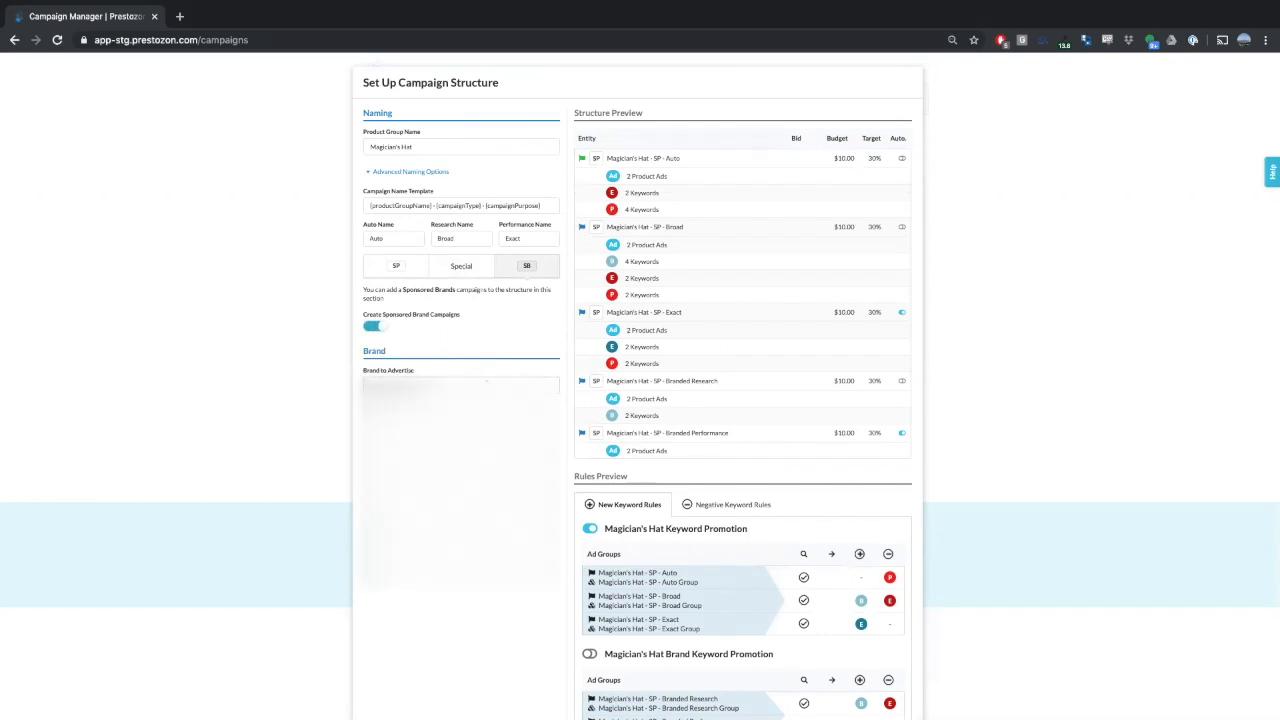
- Review the special campaign and Sponsored Products settings again, along with the rules preview
left_click(454, 271)
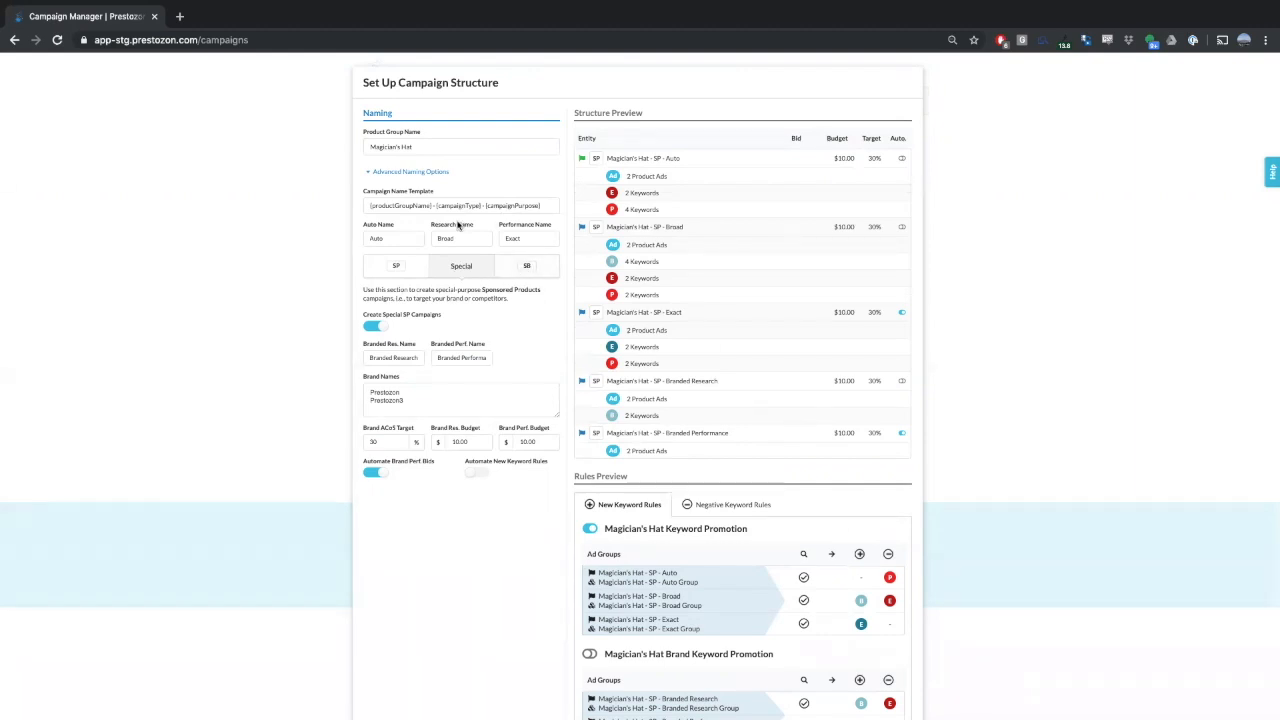
left_click(396, 265)
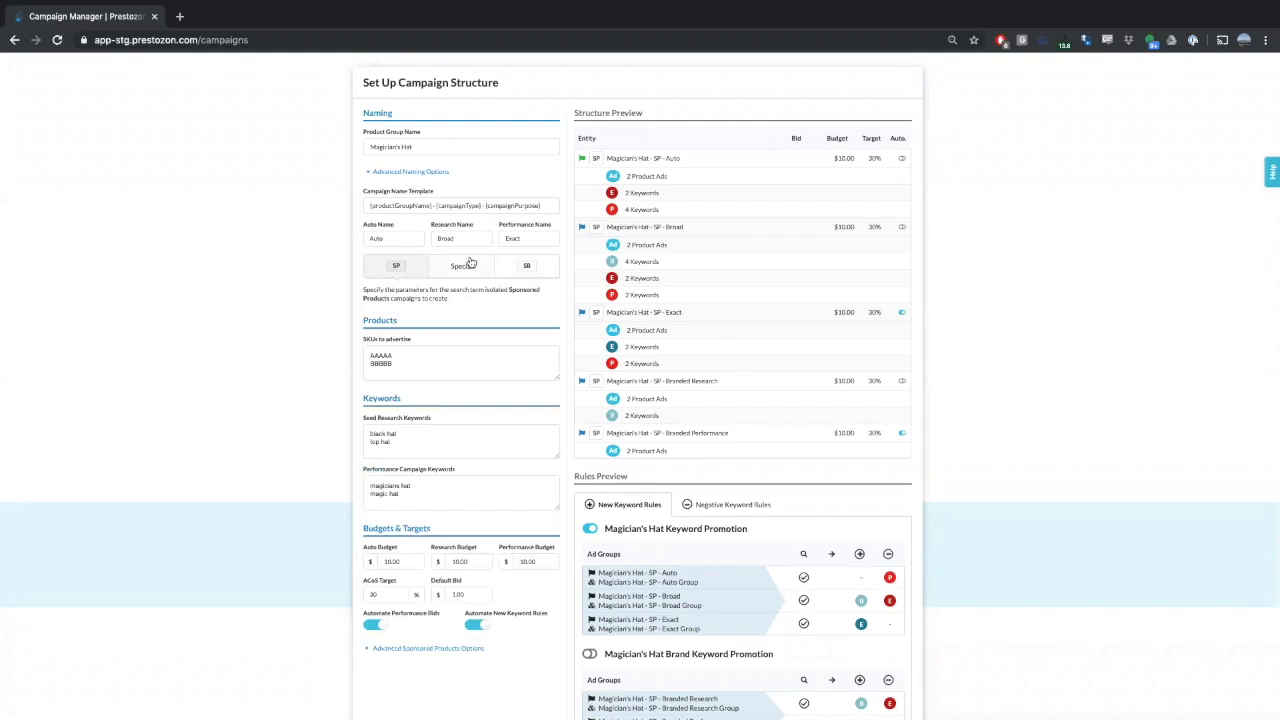
scroll(686, 413, "down", 1)
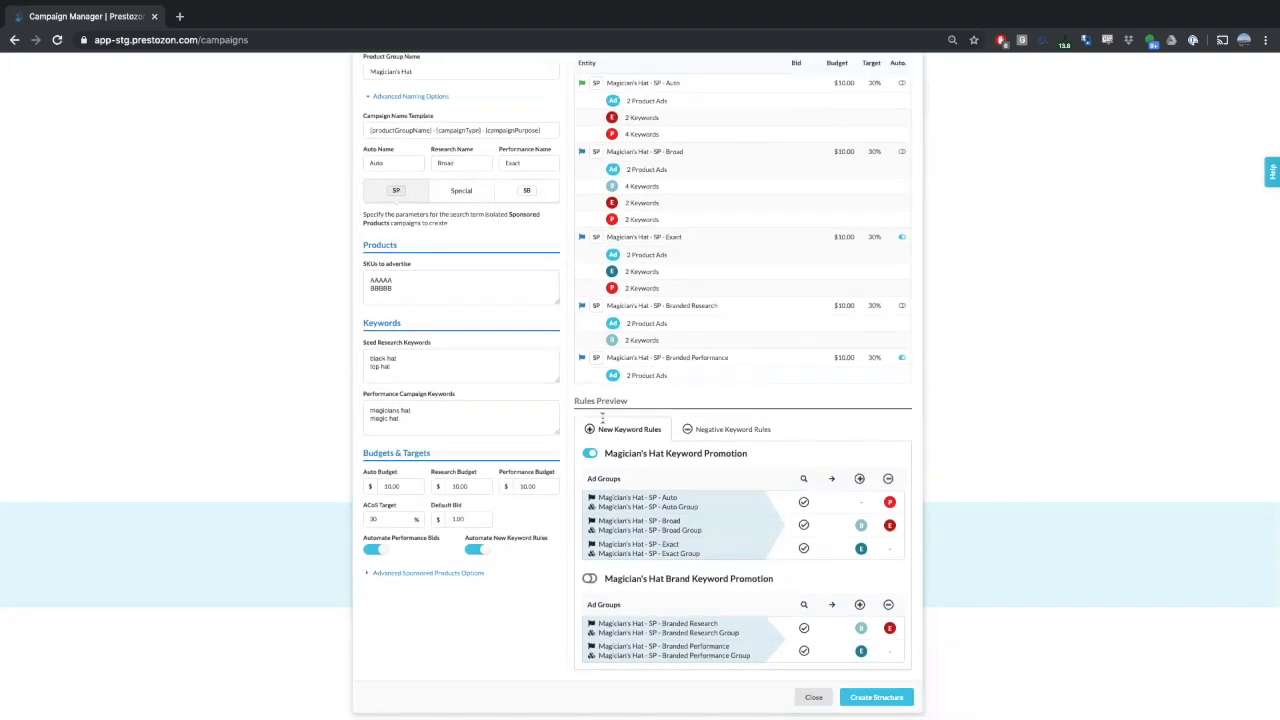